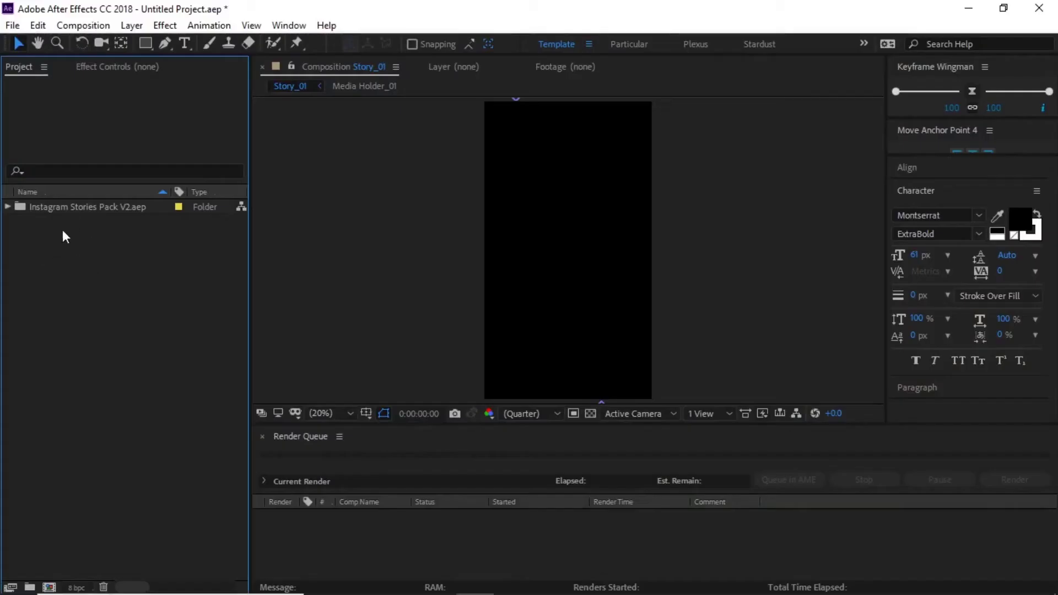
Open the Story_01 comp from the pack's Story_01 folder and scrub forward to reveal the design.
{"action": "left_click", "coordinate": [72, 207]}
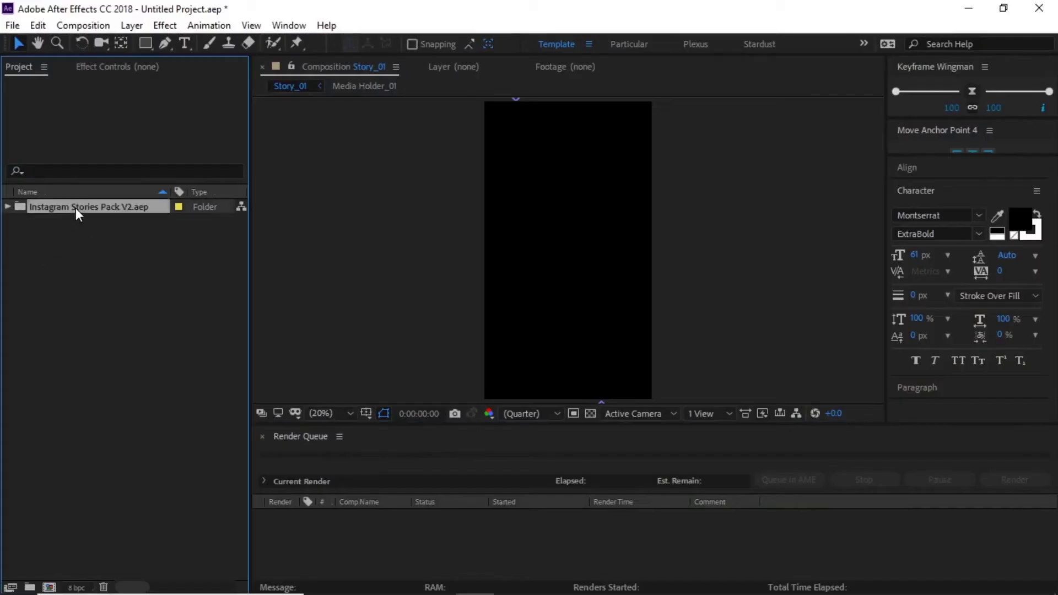
{"action": "left_click", "coordinate": [7, 208]}
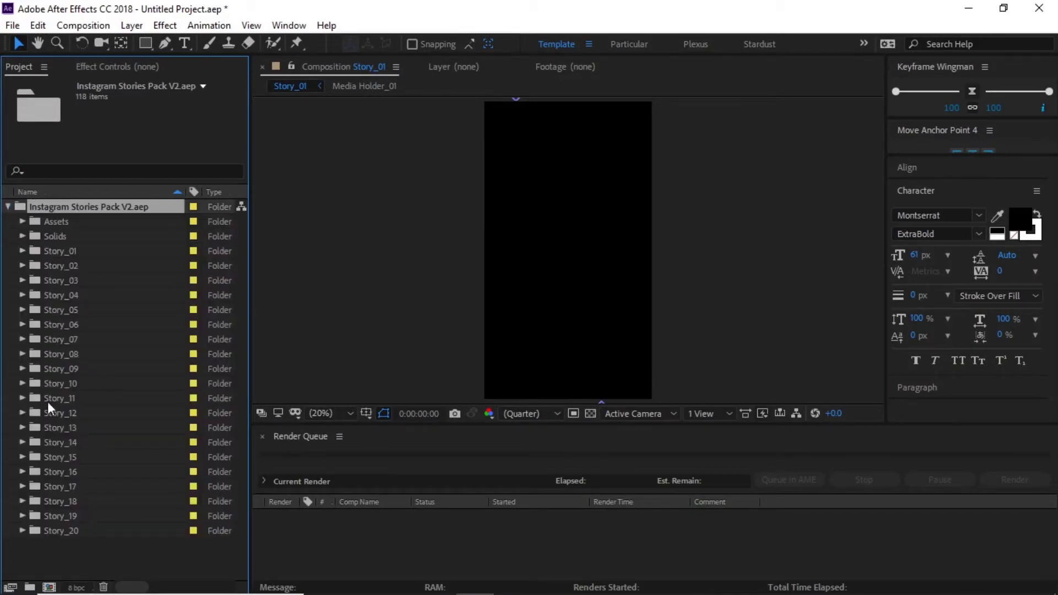
{"action": "left_click", "coordinate": [51, 246]}
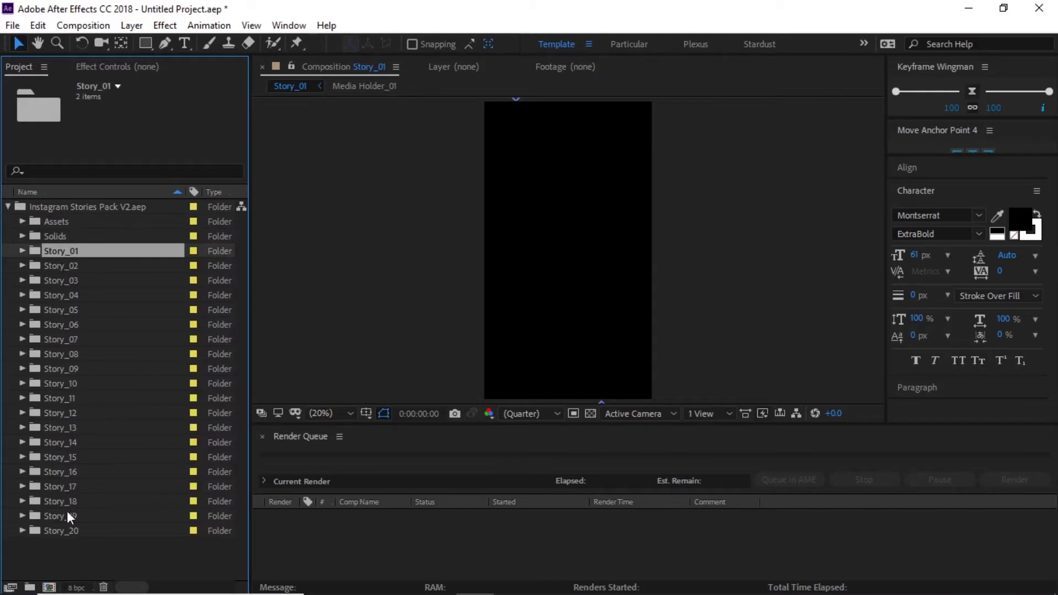
{"action": "left_click", "coordinate": [22, 251]}
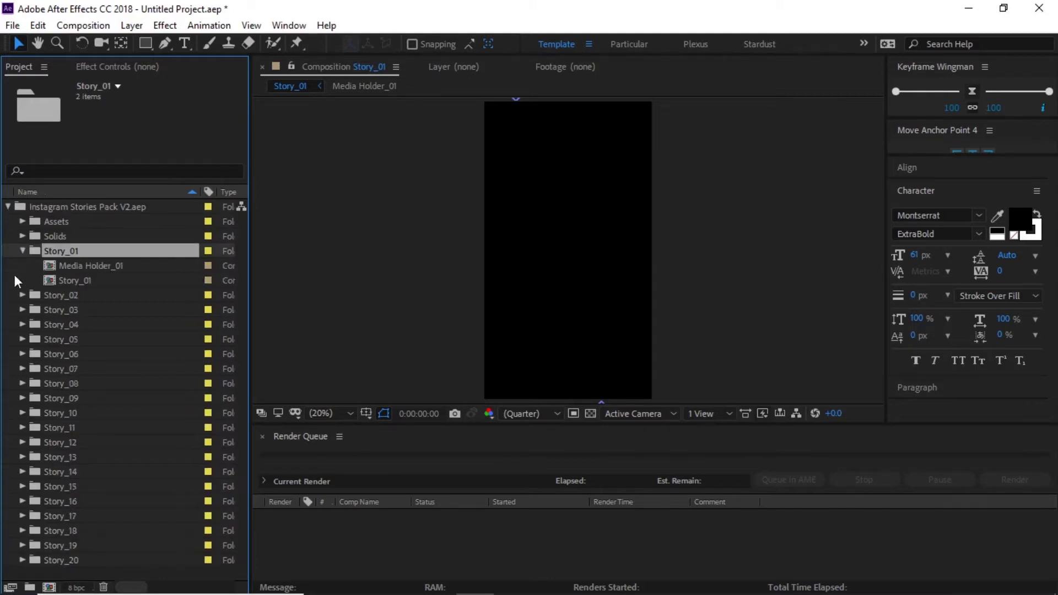
{"action": "left_click", "coordinate": [65, 283]}
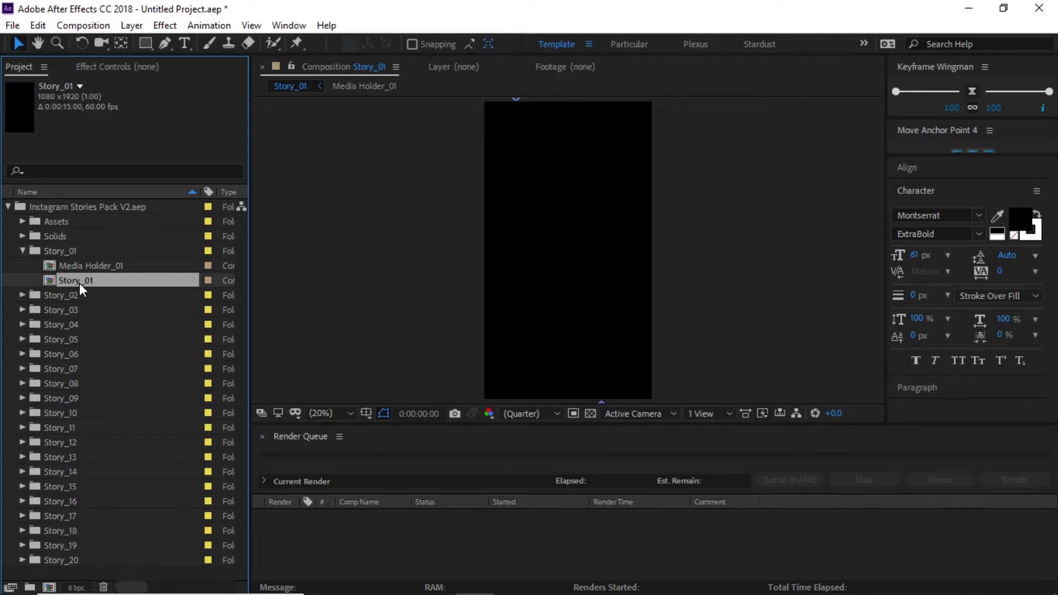
{"action": "double_click", "coordinate": [79, 282]}
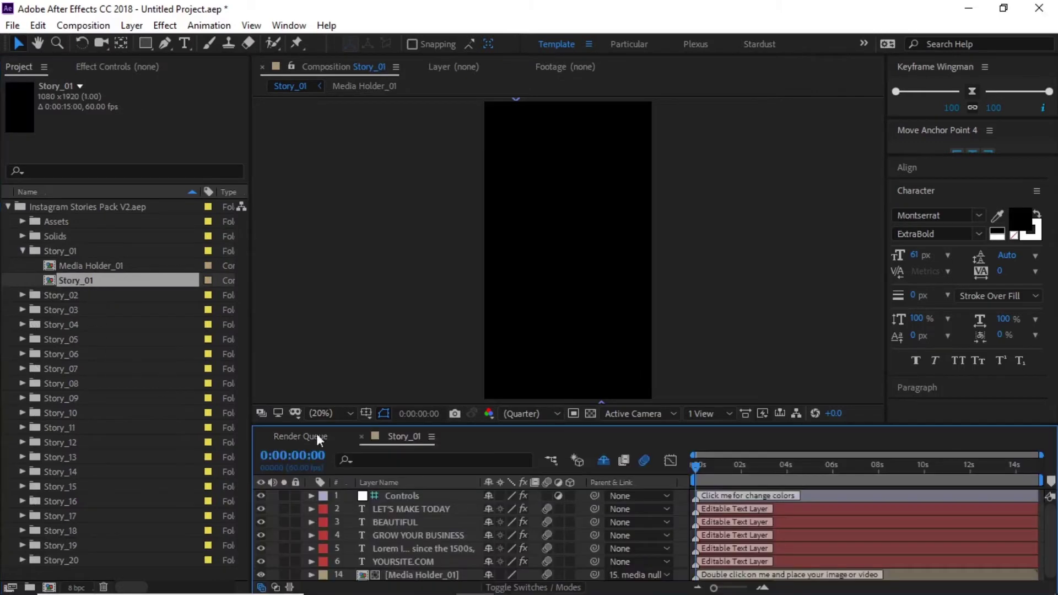
{"action": "mouse_move", "coordinate": [701, 473]}
{"action": "left_mouse_down"}
{"action": "mouse_move", "coordinate": [809, 486]}
{"action": "mouse_move", "coordinate": [733, 495]}
{"action": "mouse_move", "coordinate": [799, 505]}
{"action": "left_mouse_up"}
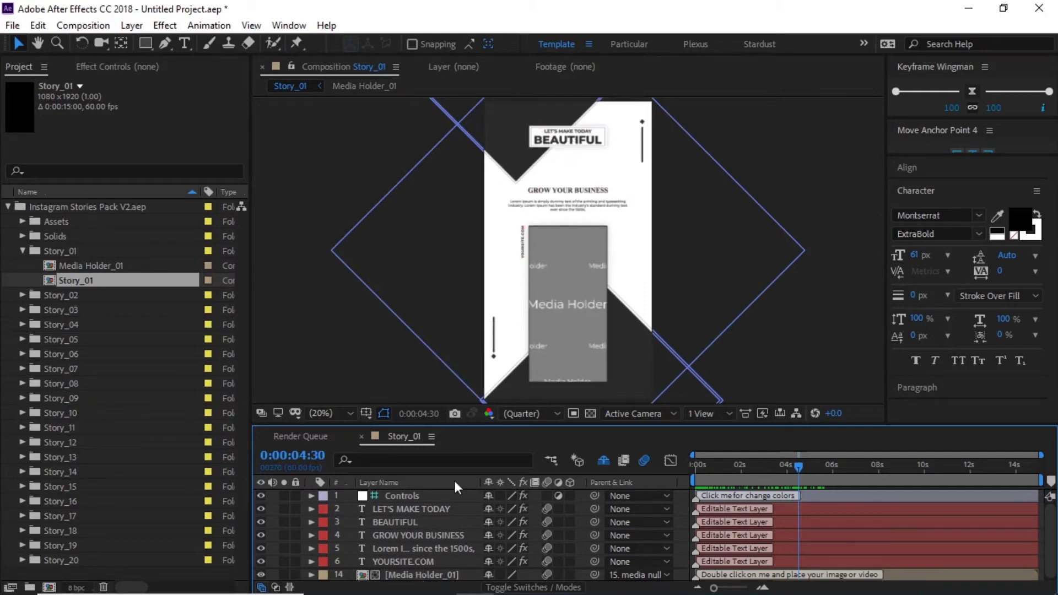
Change the LET'S MAKE TODAY headline text to 'YOUR TEXT HERE'.
{"action": "left_click", "coordinate": [404, 510]}
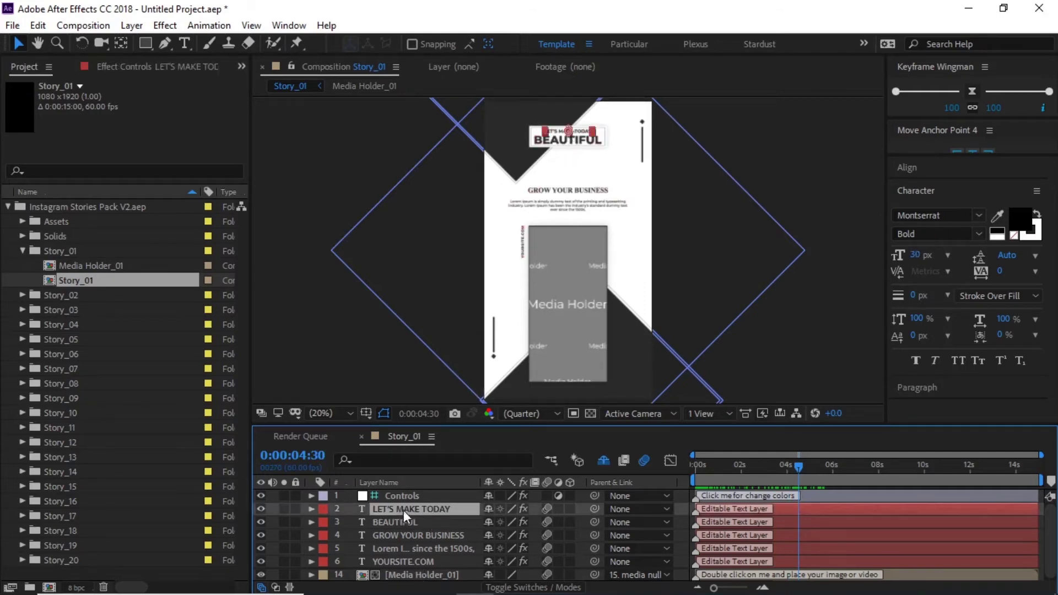
{"action": "scroll", "coordinate": [545, 188], "scroll_direction": "up", "scroll_amount": 1}
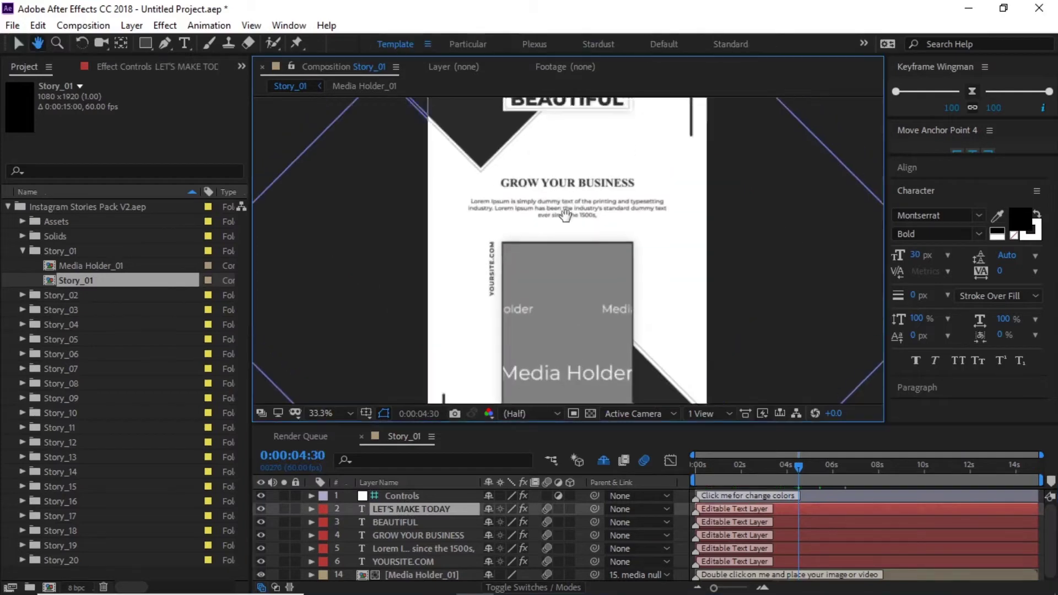
{"action": "scroll", "coordinate": [557, 248], "scroll_direction": "up", "scroll_amount": 2}
{"action": "scroll", "coordinate": [567, 322], "scroll_direction": "up", "scroll_amount": 2}
{"action": "left_click_drag", "start_coordinate": [562, 292], "coordinate": [572, 338]}
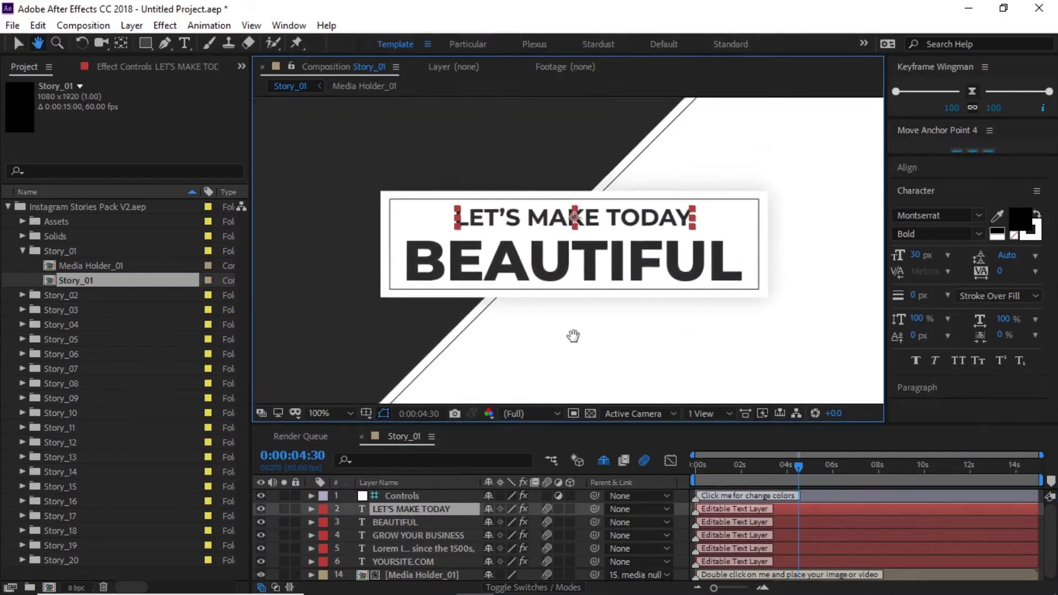
{"action": "double_click", "coordinate": [442, 507]}
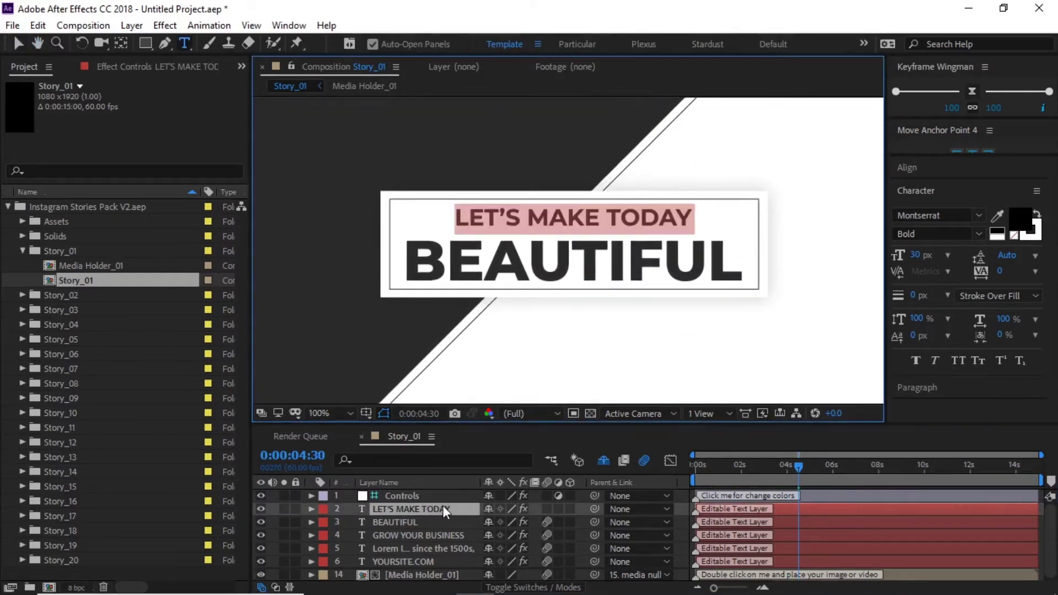
{"action": "type", "text": "YOUR"}
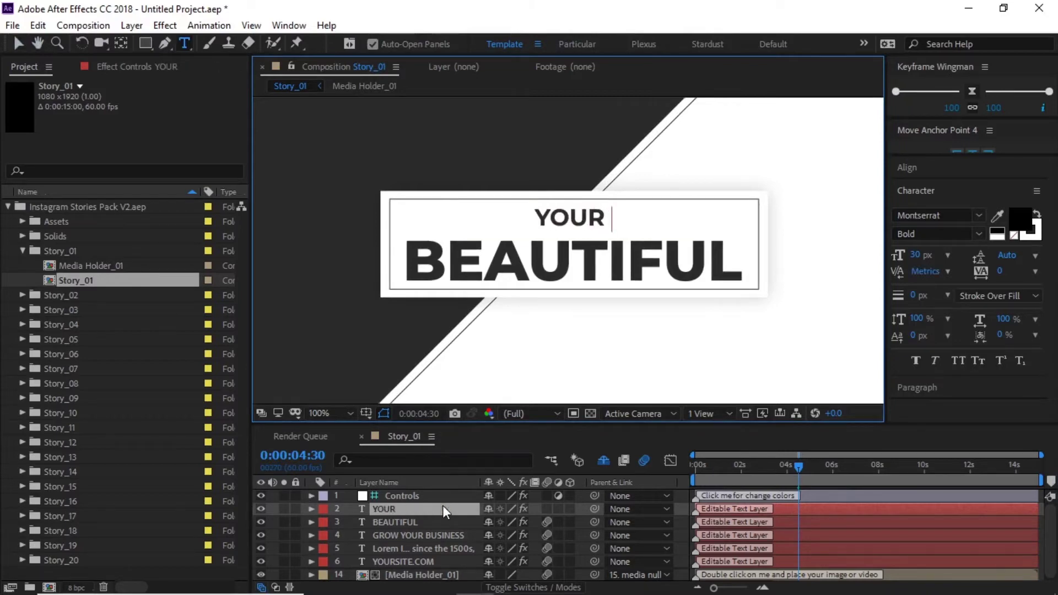
{"action": "type", "text": " TEX"}
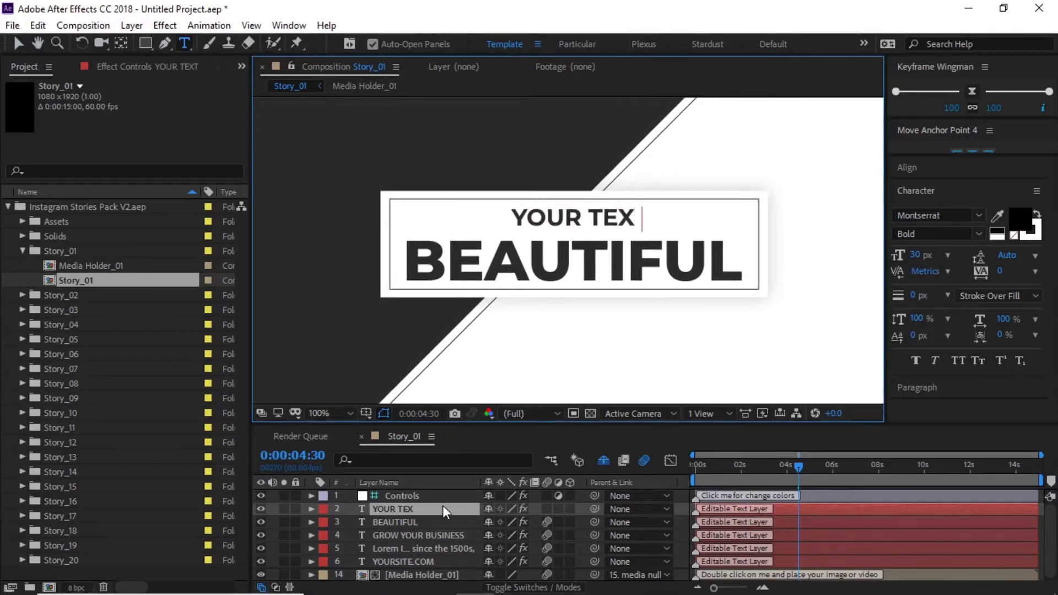
{"action": "type", "text": "T "}
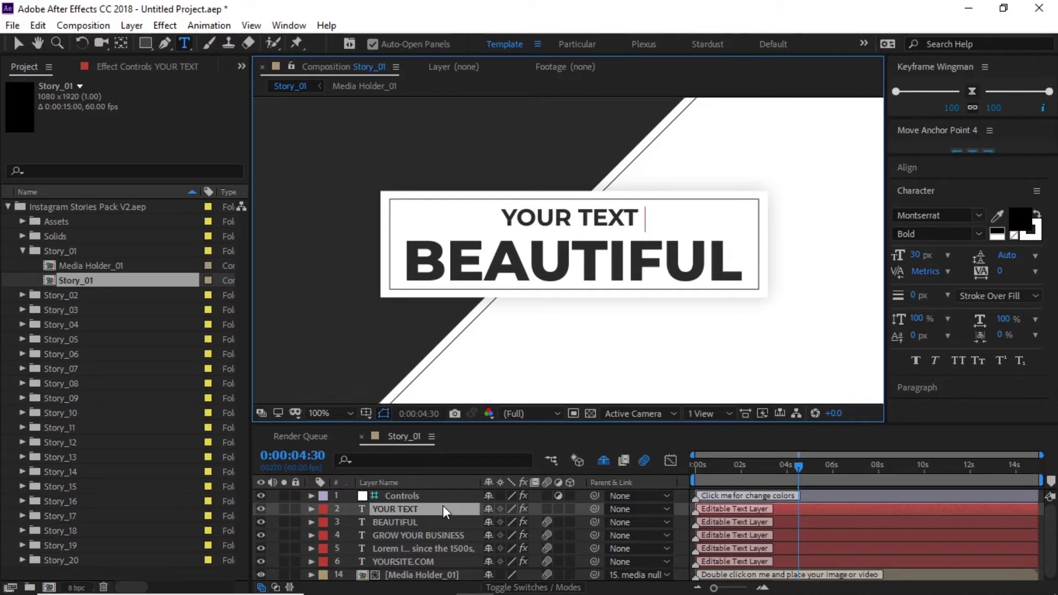
{"action": "type", "text": "HERE"}
Replace the BEAUTIFUL headline with 'Brand new'.
{"action": "left_click", "coordinate": [402, 521]}
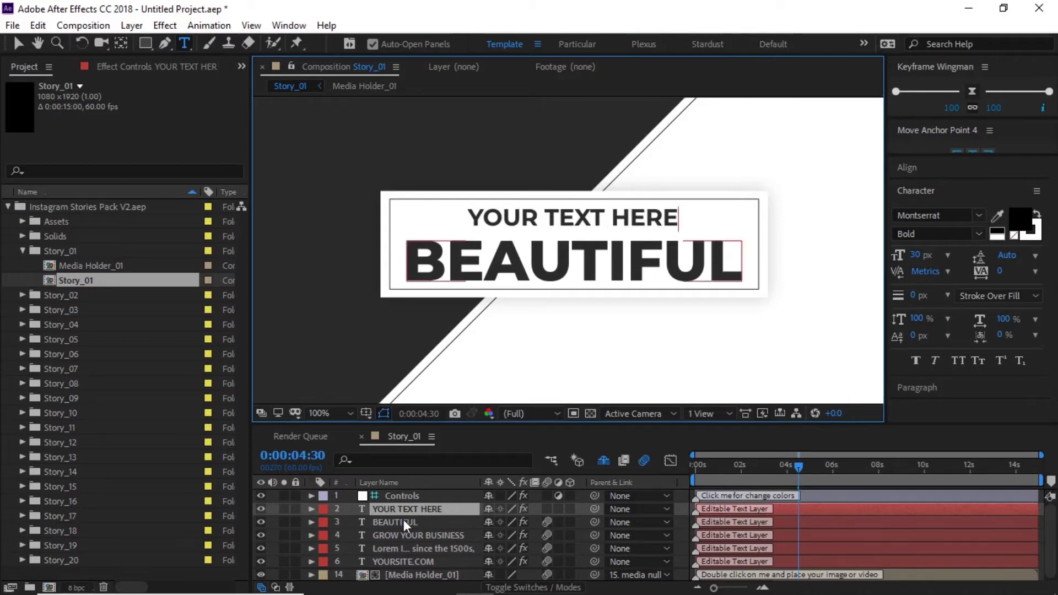
{"action": "key", "text": "Caps_Lock"}
{"action": "key", "text": "Caps_Lock"}
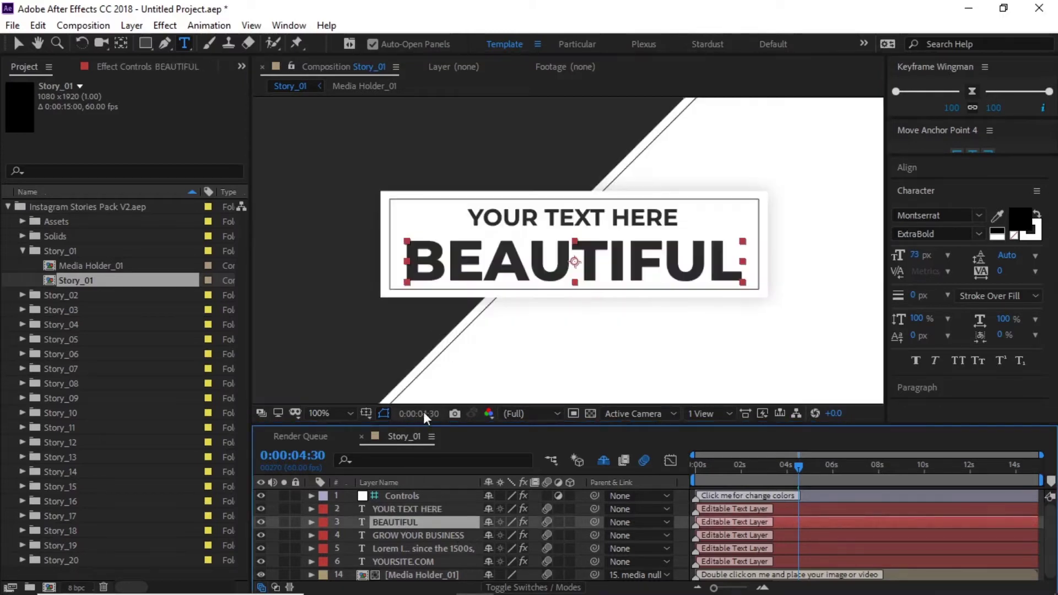
{"action": "double_click", "coordinate": [406, 524]}
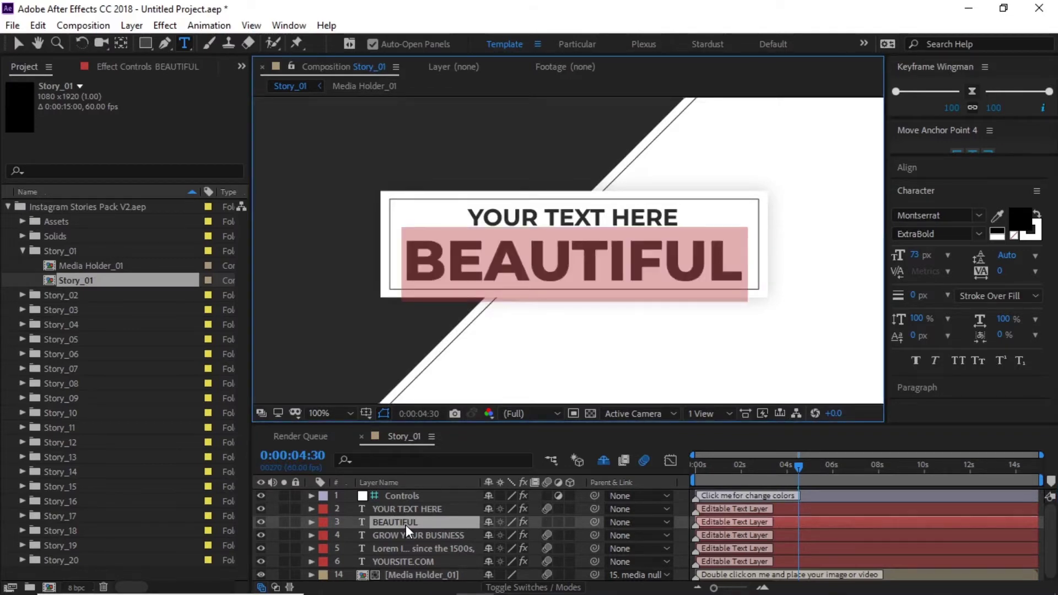
{"action": "type", "text": "Brand "}
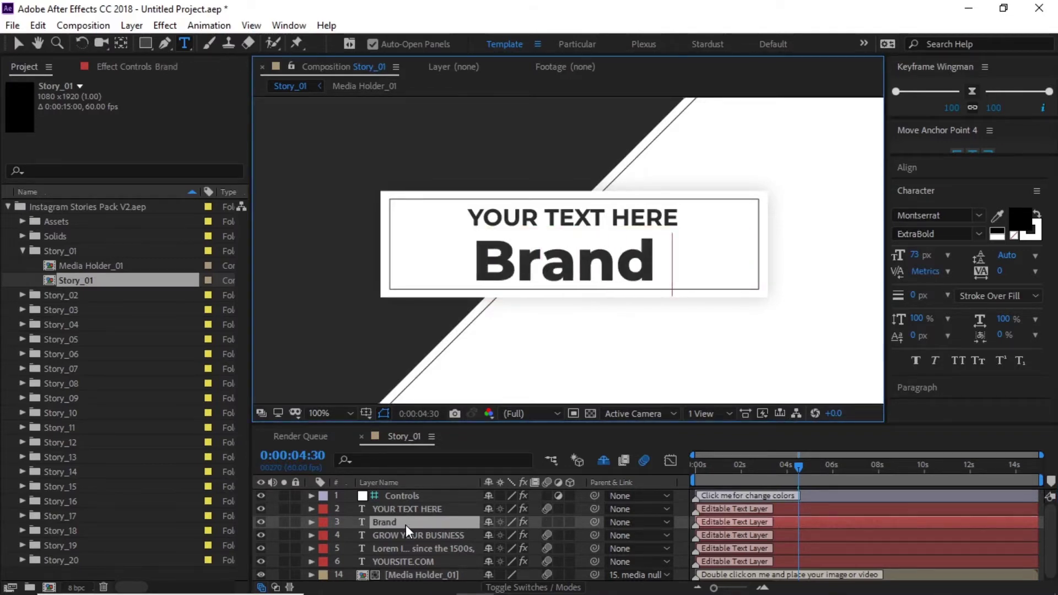
{"action": "type", "text": "new"}
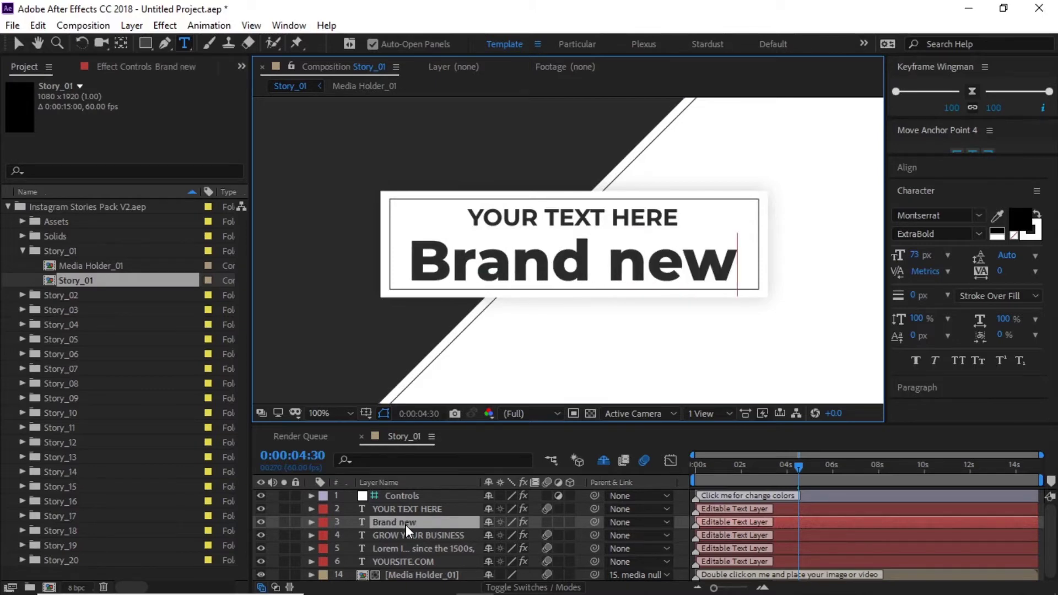
{"action": "left_click", "coordinate": [681, 537]}
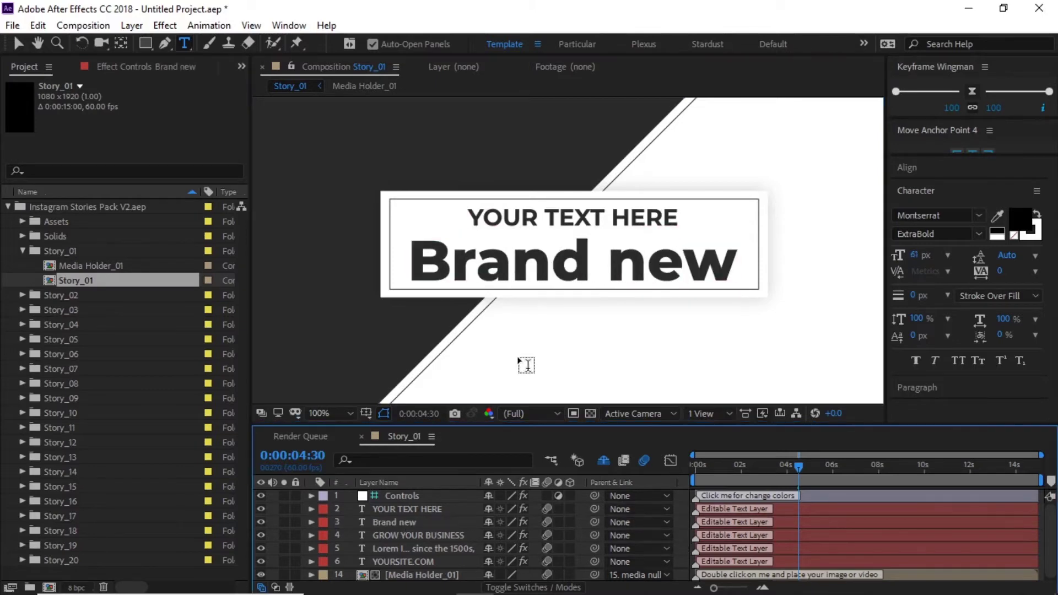
{"action": "key", "text": "comma"}
Retype the layer 4 subheading GROW YOUR BUSINESS as 'YOUR TEXT HERE'.
{"action": "left_click_drag", "start_coordinate": [535, 360], "coordinate": [538, 217]}
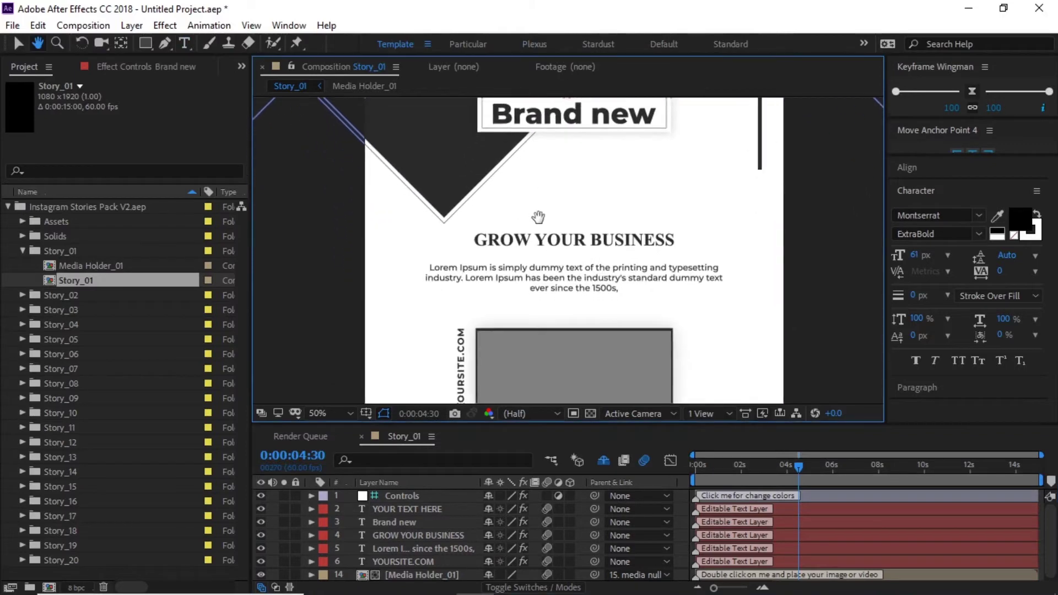
{"action": "left_click", "coordinate": [424, 535]}
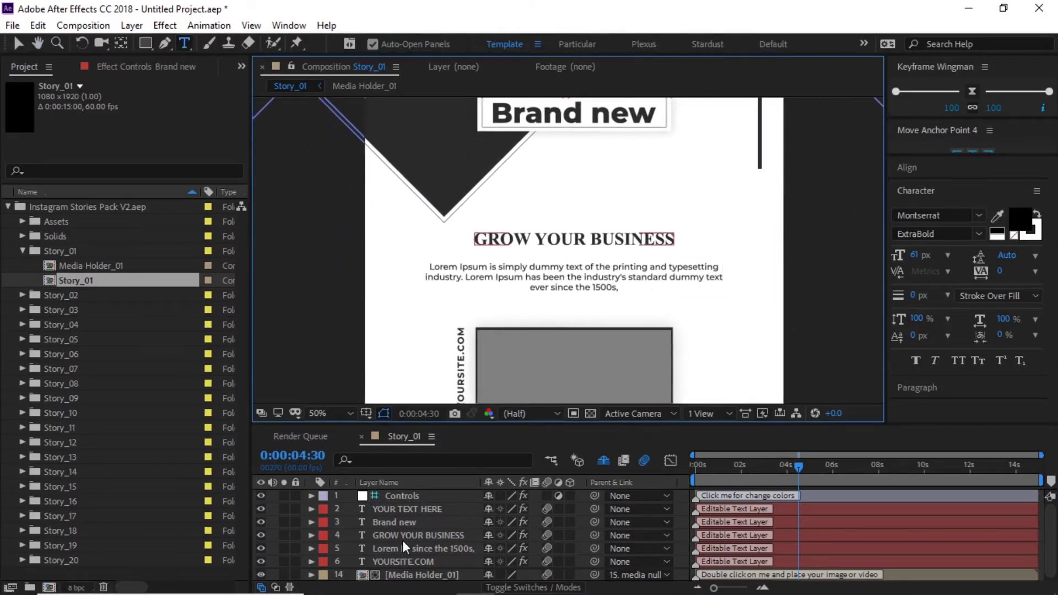
{"action": "double_click", "coordinate": [415, 535]}
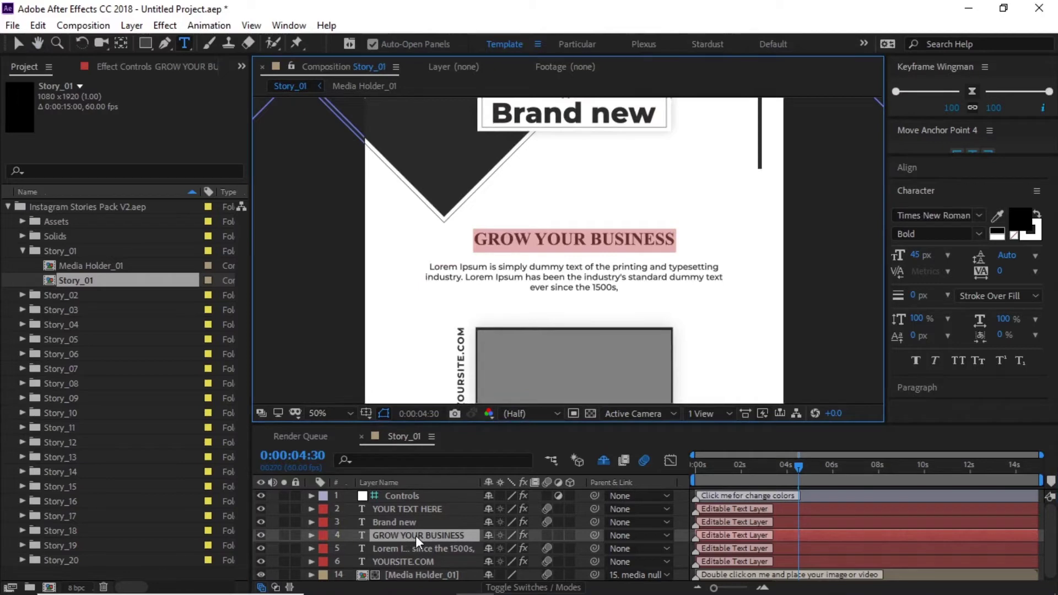
{"action": "type", "text": "YOUR TE"}
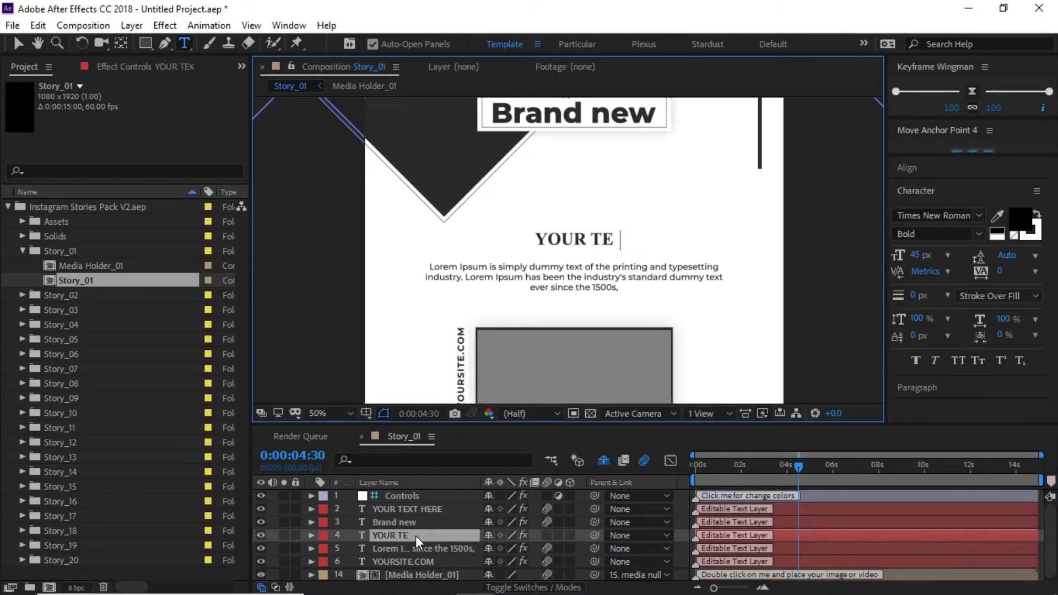
{"action": "type", "text": "XT HERE"}
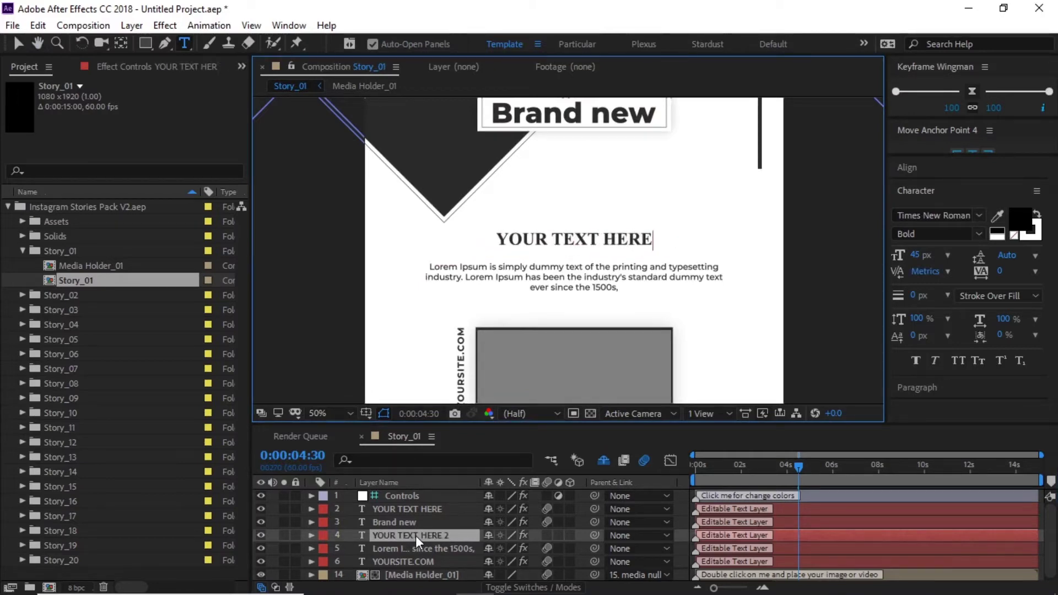
{"action": "left_click", "coordinate": [680, 528]}
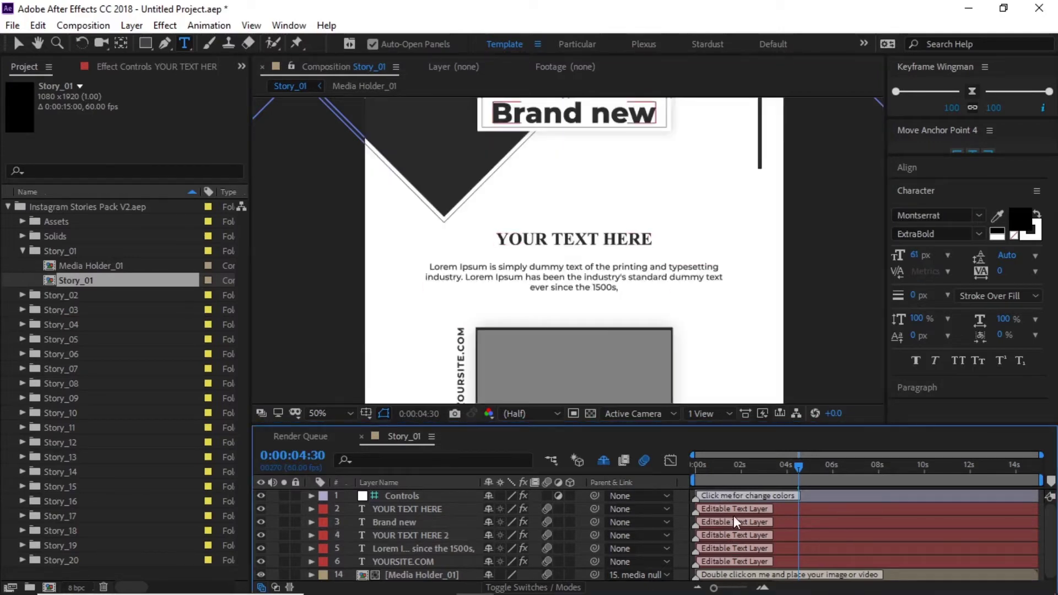
Set the viewer to 'Fit up to 100%' and select the Media Holder_01 layer with the Selection tool.
{"action": "left_click", "coordinate": [348, 413]}
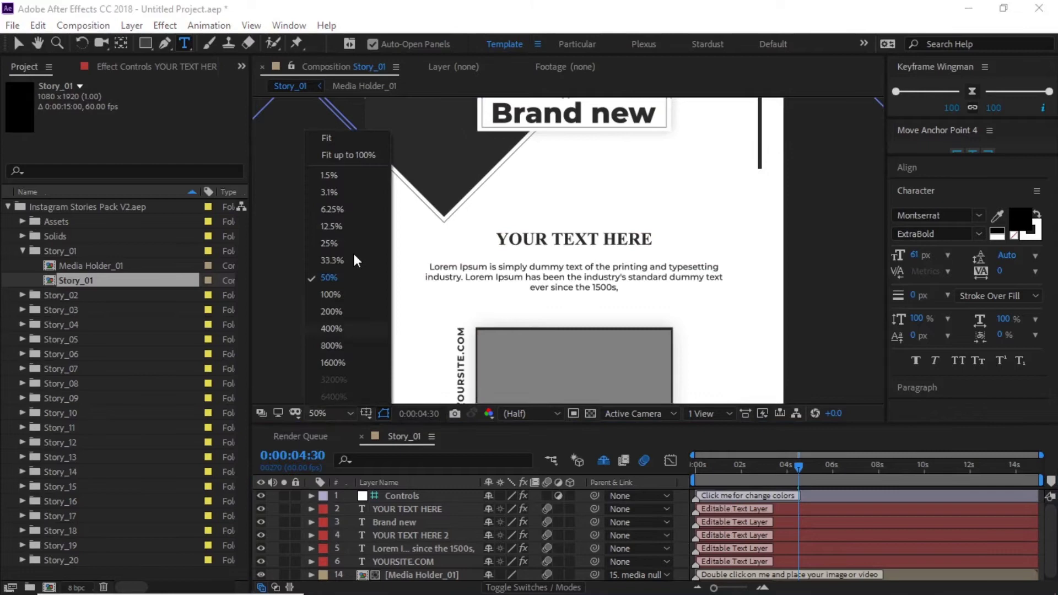
{"action": "left_click", "coordinate": [359, 157]}
{"action": "key", "text": "v"}
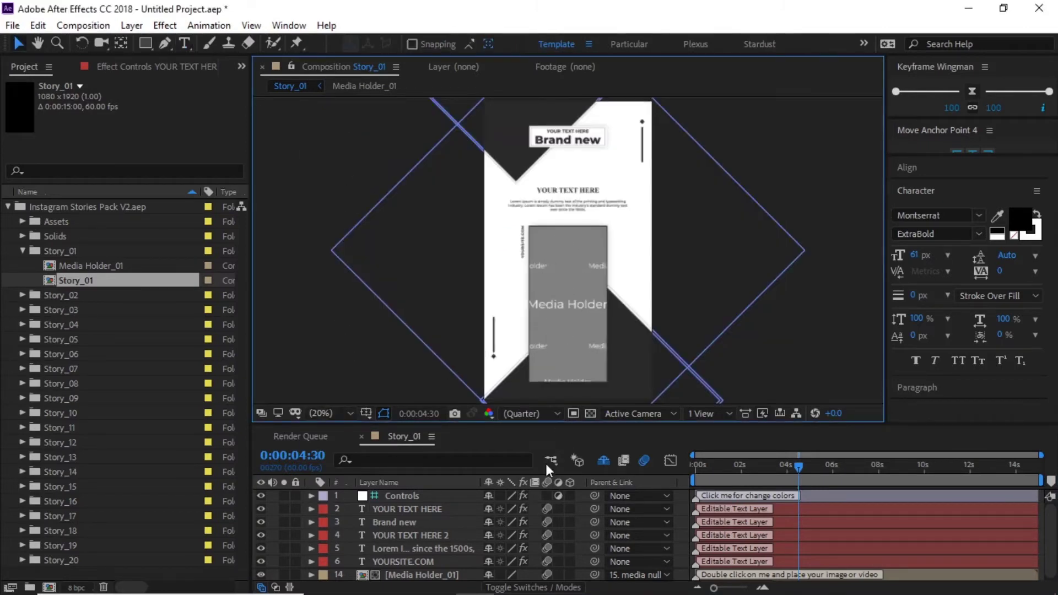
{"action": "scroll", "coordinate": [454, 526], "scroll_direction": "down", "scroll_amount": 1}
{"action": "left_click", "coordinate": [439, 574]}
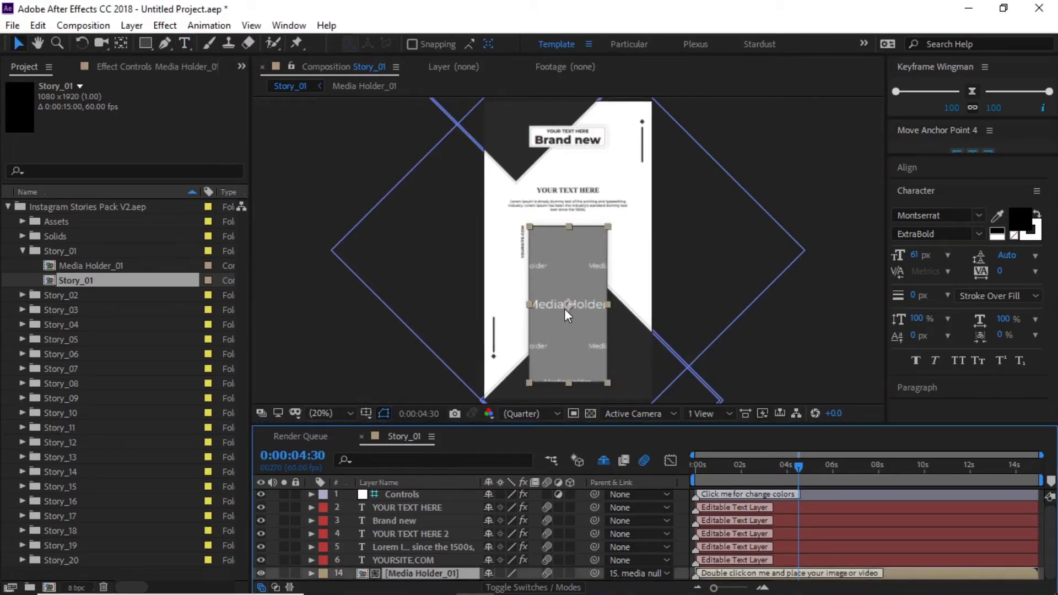
Inside Media Holder_01, add the 'image' photo from the Assets folder.
{"action": "double_click", "coordinate": [435, 574]}
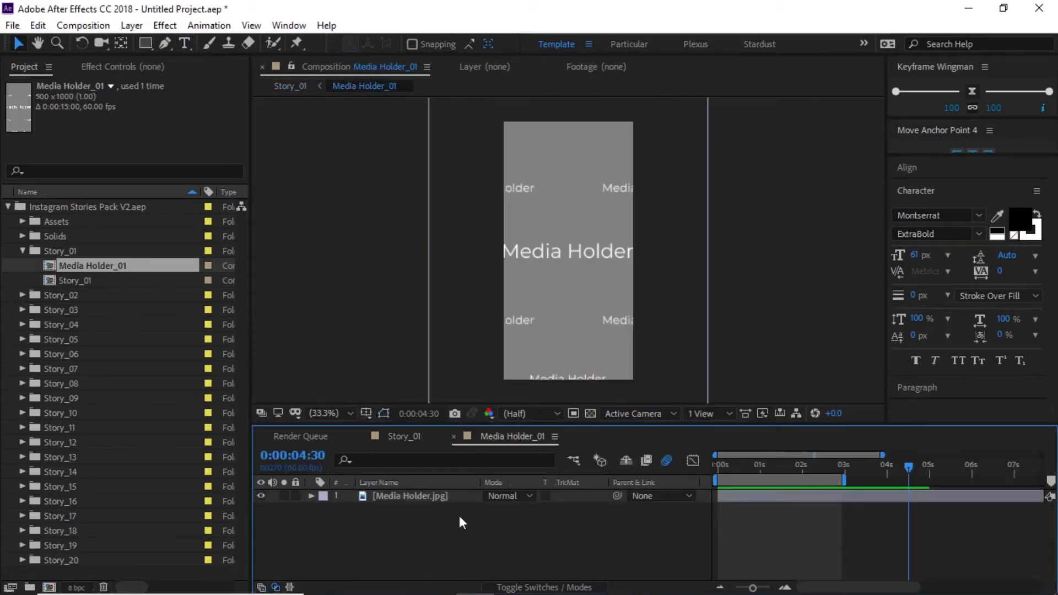
{"action": "left_click", "coordinate": [24, 239]}
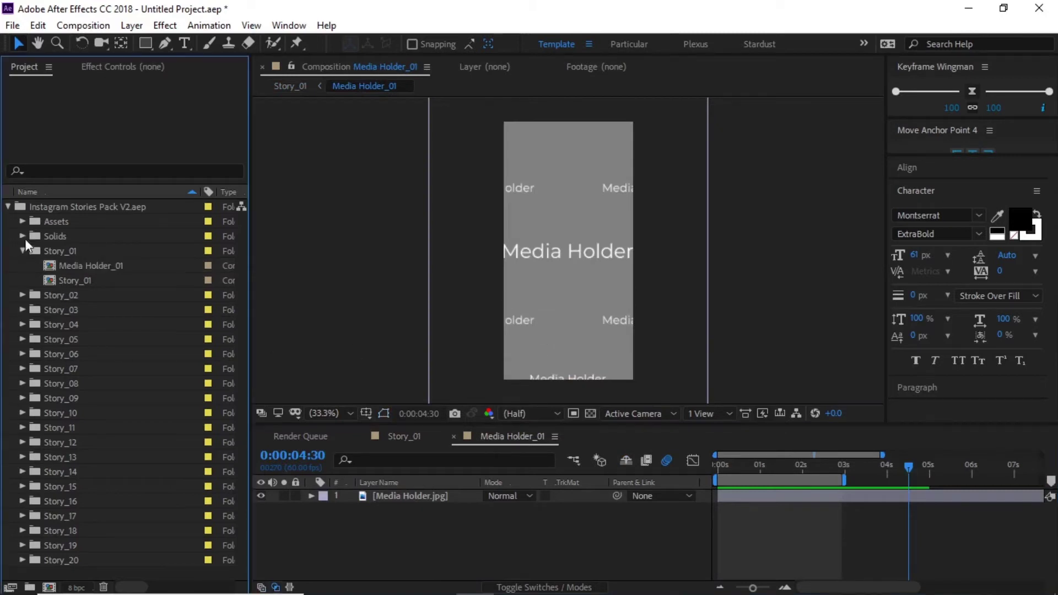
{"action": "left_click", "coordinate": [23, 222]}
{"action": "mouse_move", "coordinate": [75, 237]}
{"action": "left_mouse_down"}
{"action": "mouse_move", "coordinate": [424, 482]}
{"action": "mouse_move", "coordinate": [424, 496]}
{"action": "left_mouse_up"}
Scale the photo layer down to 21% and return to Story_01.
{"action": "key", "text": "s"}
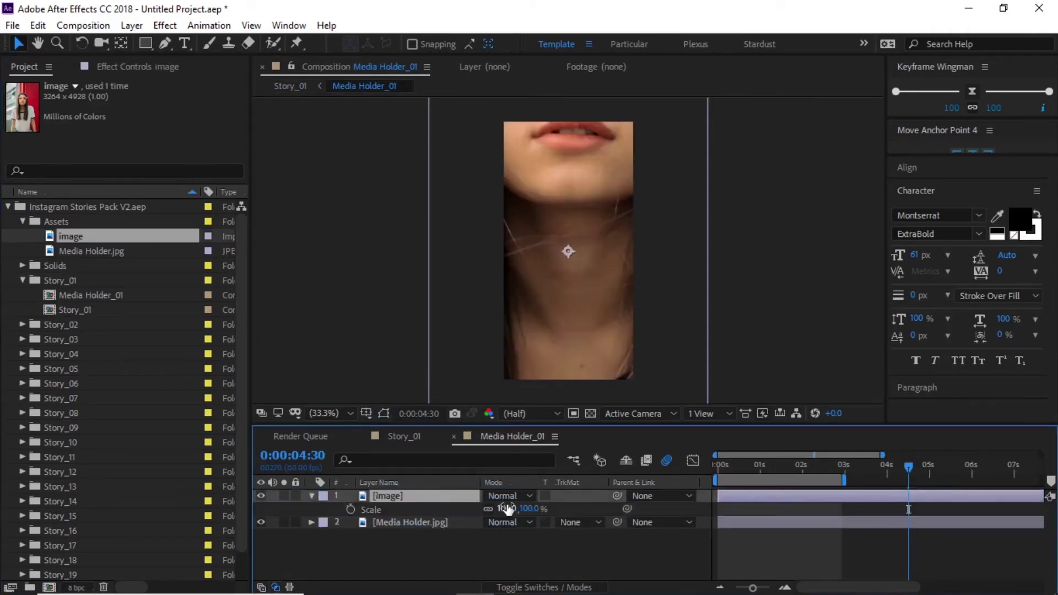
{"action": "left_click_drag", "start_coordinate": [507, 508], "coordinate": [458, 522]}
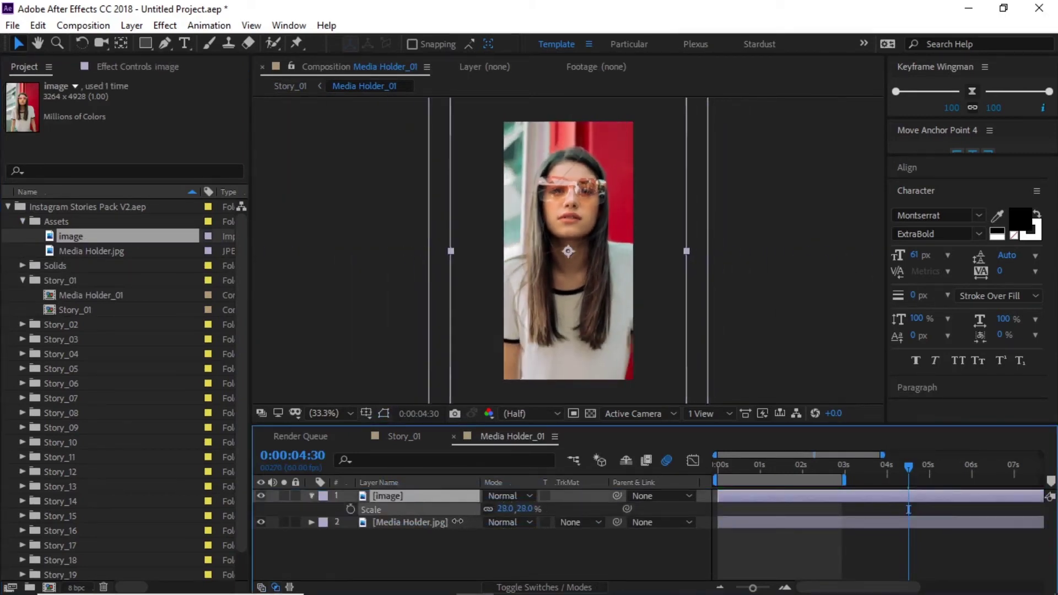
{"action": "left_click_drag", "start_coordinate": [457, 522], "coordinate": [454, 522]}
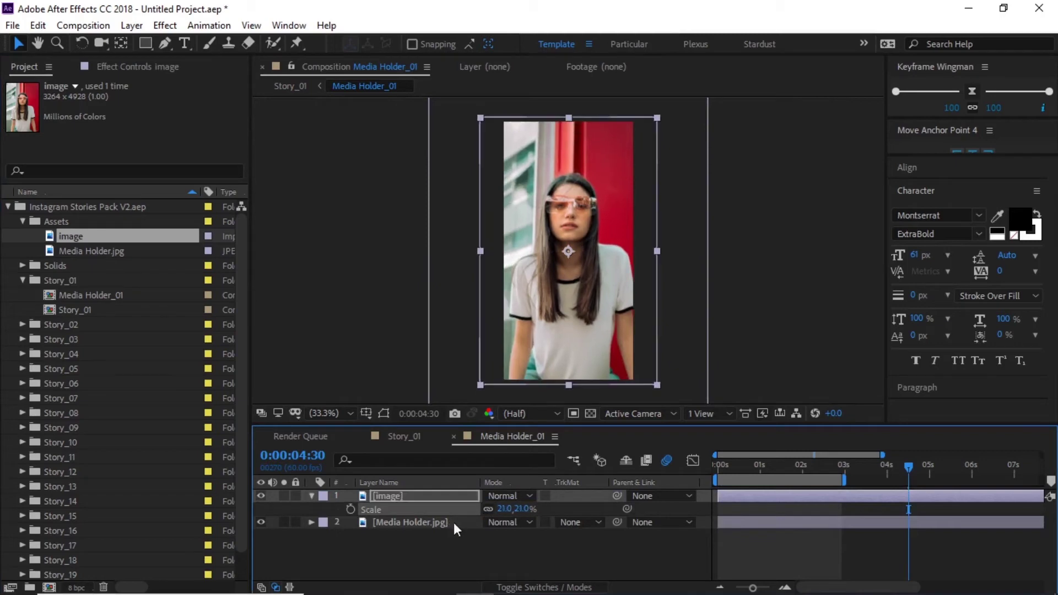
{"action": "left_click", "coordinate": [497, 553]}
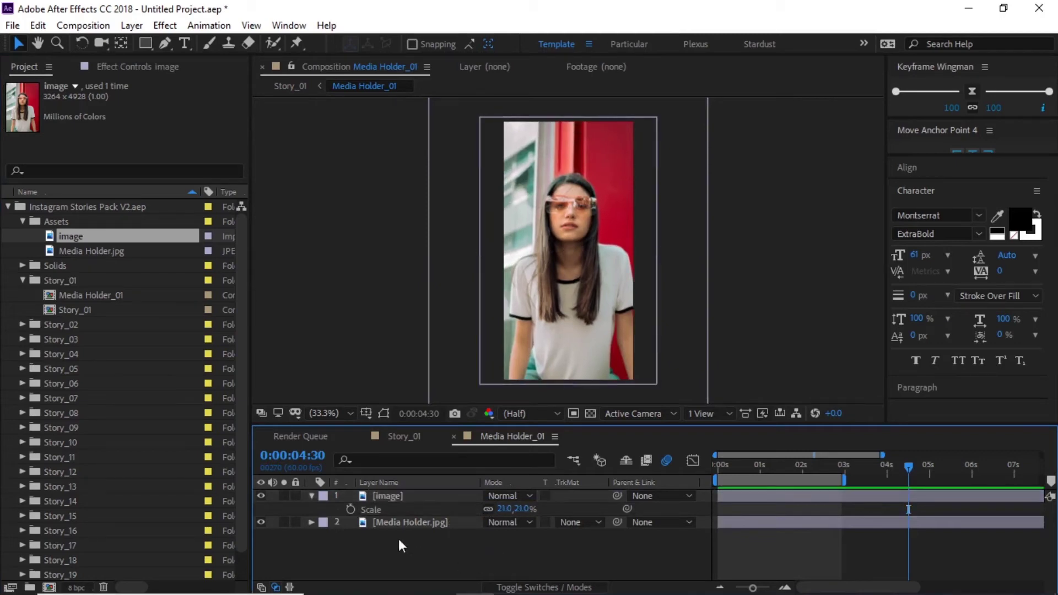
{"action": "left_click", "coordinate": [311, 495]}
{"action": "left_click", "coordinate": [395, 435]}
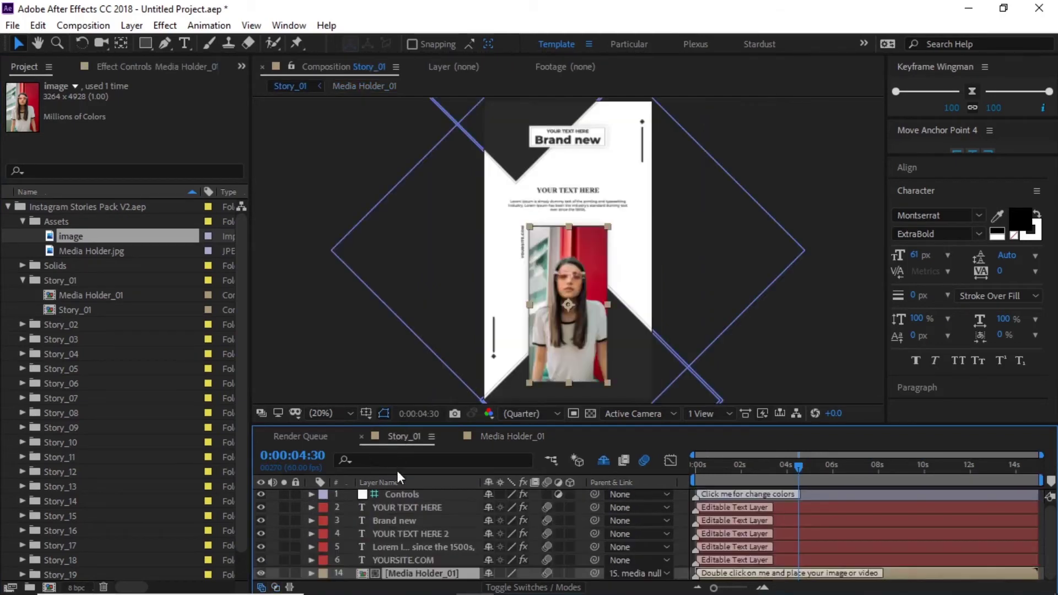
Scrub through the intro animation, then select the Controls layer.
{"action": "left_click", "coordinate": [681, 532]}
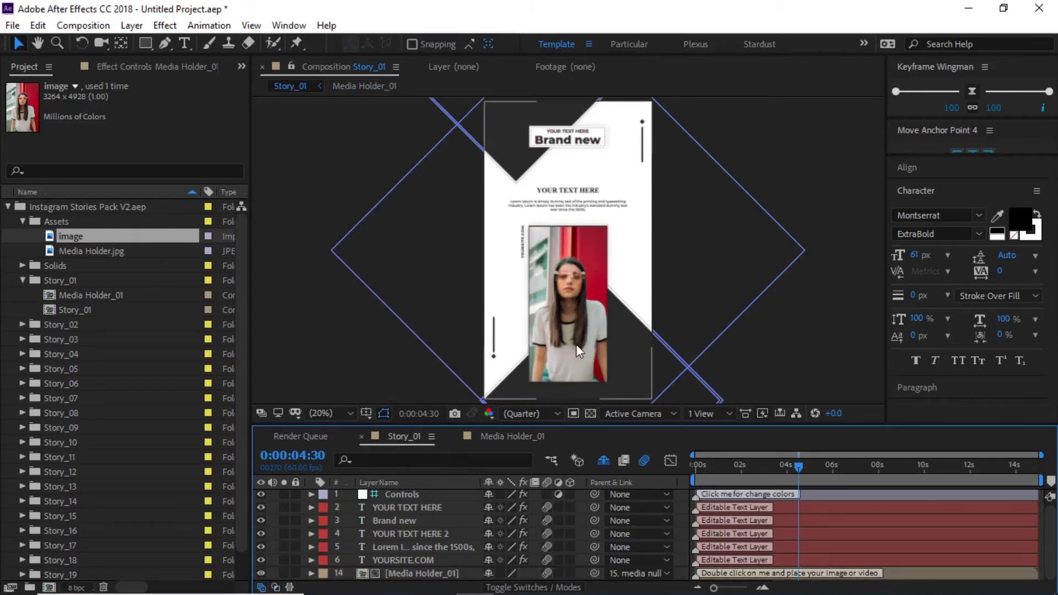
{"action": "left_click_drag", "start_coordinate": [695, 470], "coordinate": [806, 494]}
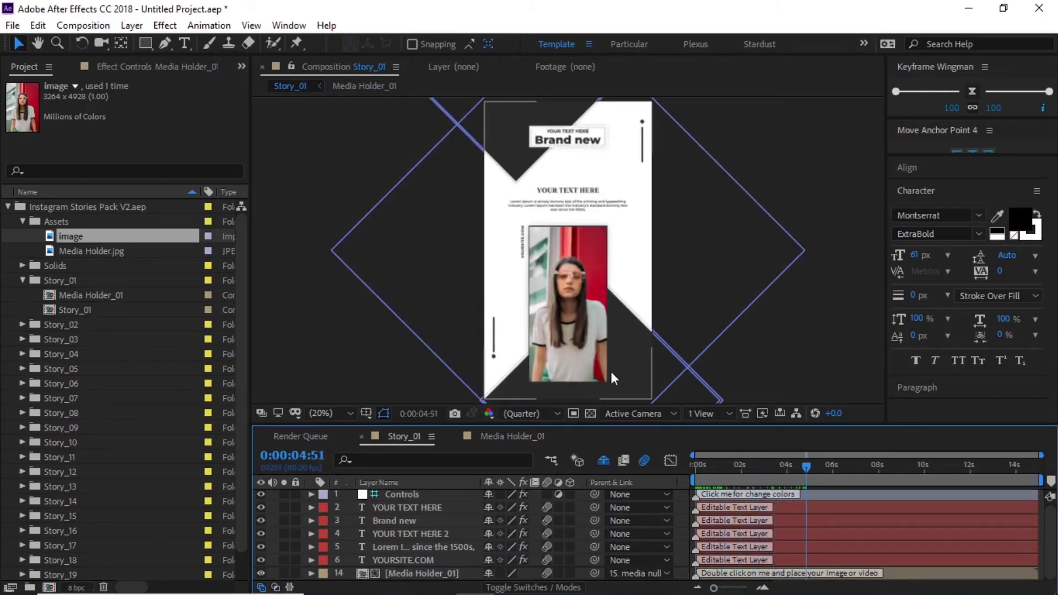
{"action": "left_click", "coordinate": [407, 495]}
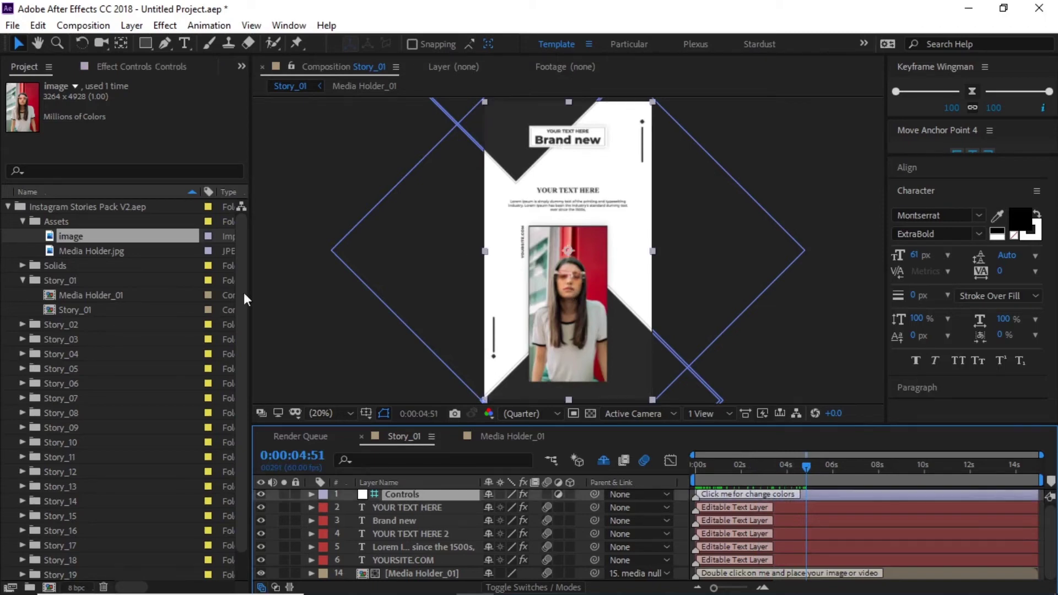
In Effect Controls, trial red and green for Text Color, then cancel to keep the original.
{"action": "left_click", "coordinate": [162, 72]}
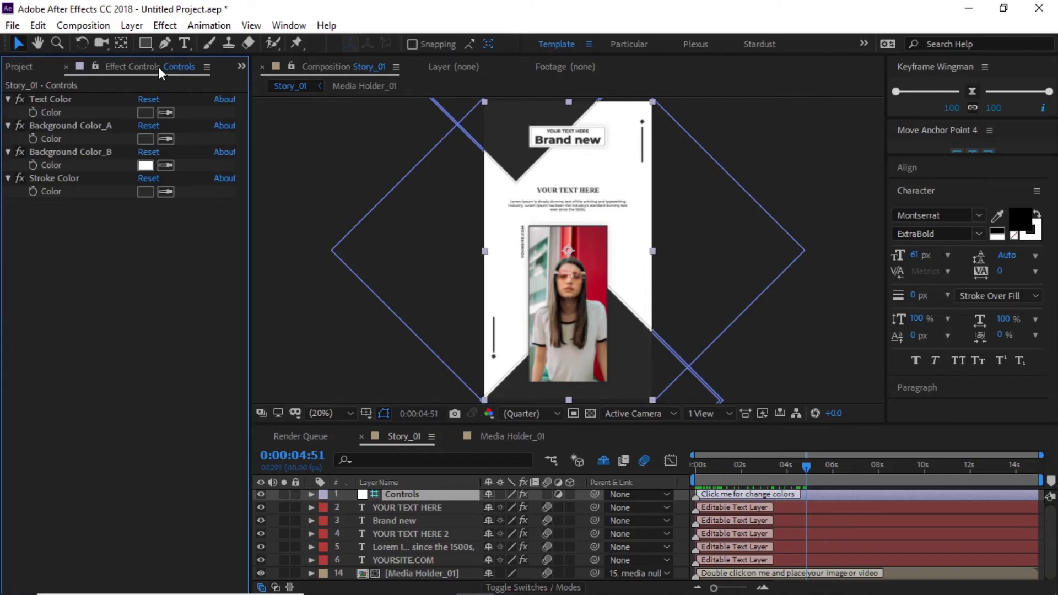
{"action": "left_click", "coordinate": [145, 113]}
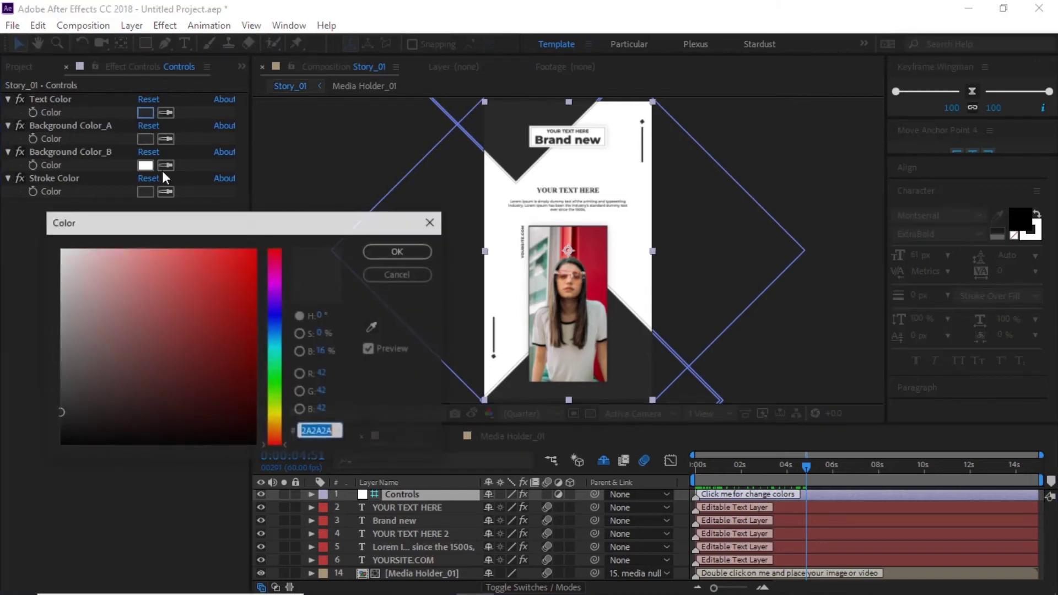
{"action": "left_click_drag", "start_coordinate": [203, 319], "coordinate": [238, 277]}
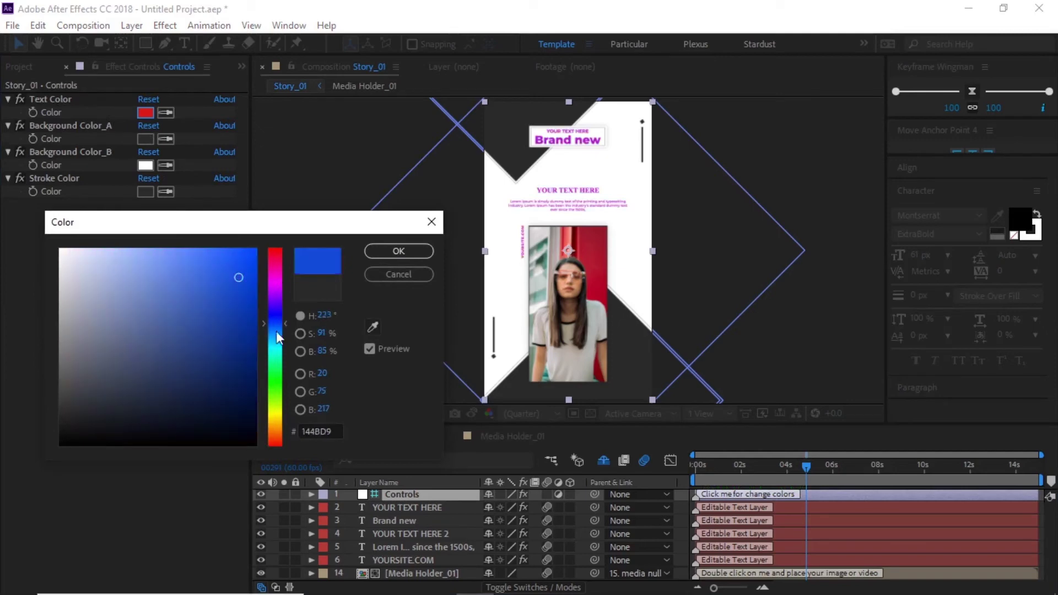
{"action": "left_click_drag", "start_coordinate": [277, 330], "coordinate": [276, 392]}
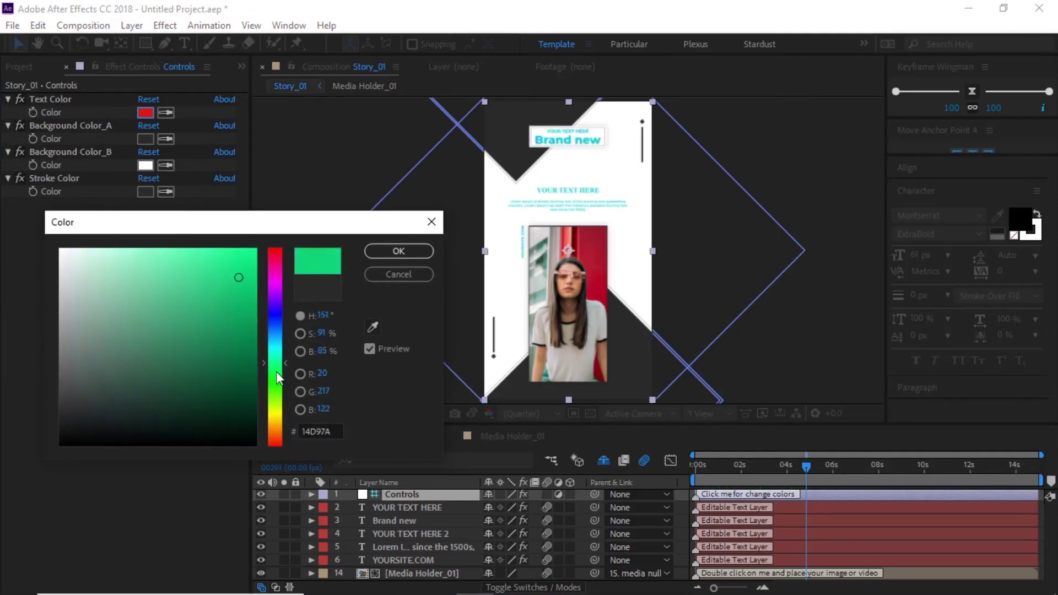
{"action": "left_click", "coordinate": [405, 277]}
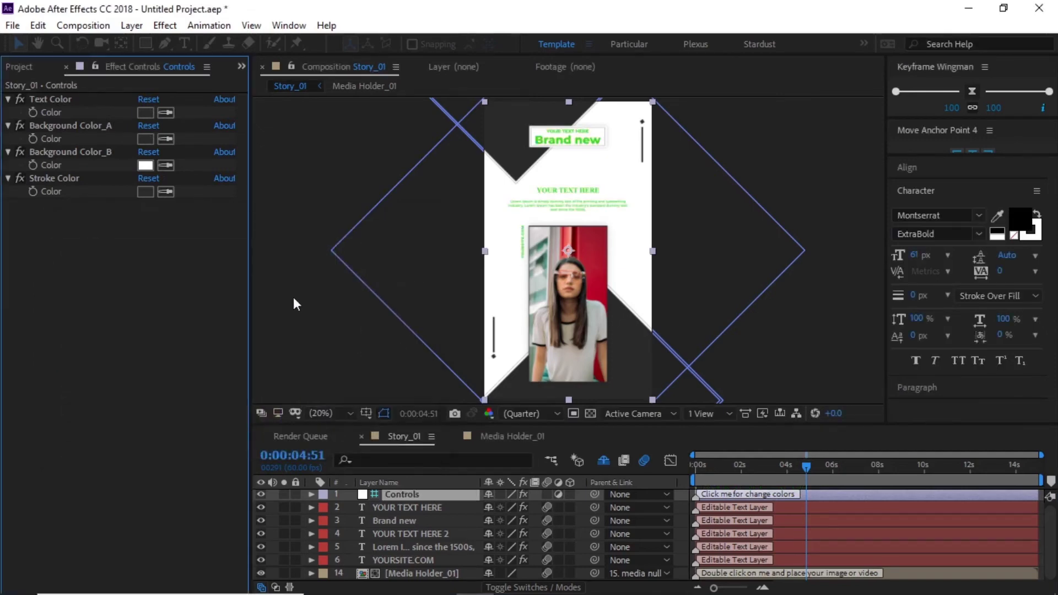
{"action": "left_click", "coordinate": [61, 127]}
Set Background Color_A to dark red A9192F, sampled from the photo's red wall.
{"action": "left_click", "coordinate": [146, 140]}
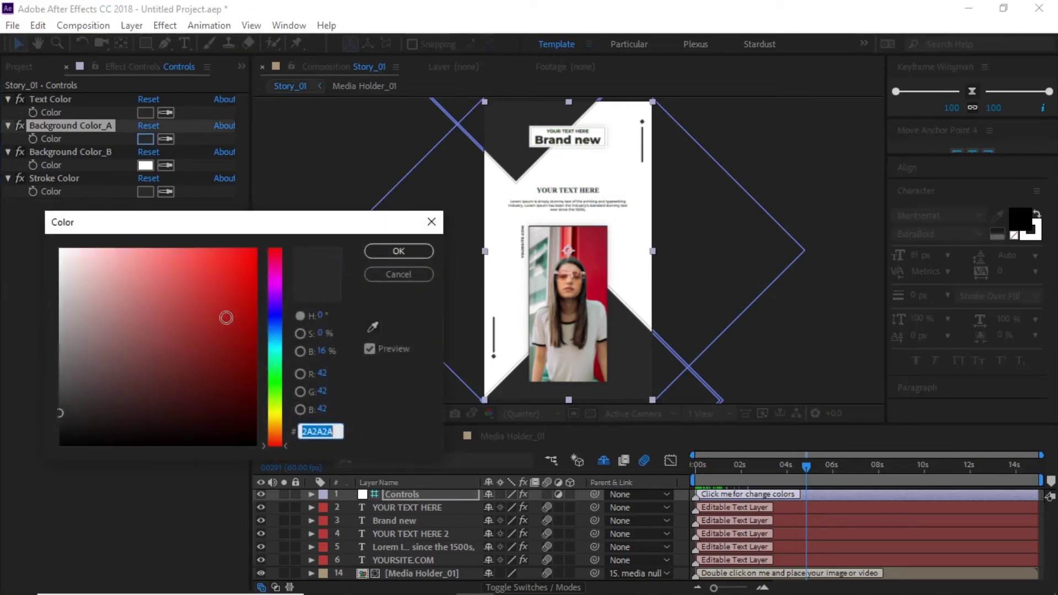
{"action": "left_click", "coordinate": [276, 271]}
{"action": "left_click", "coordinate": [238, 271]}
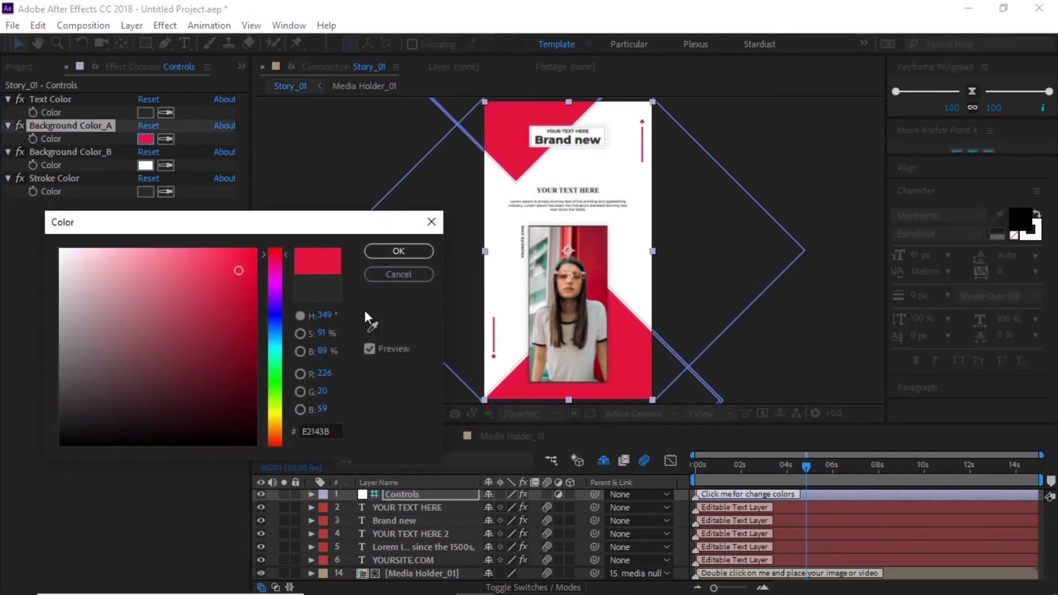
{"action": "left_click", "coordinate": [372, 329]}
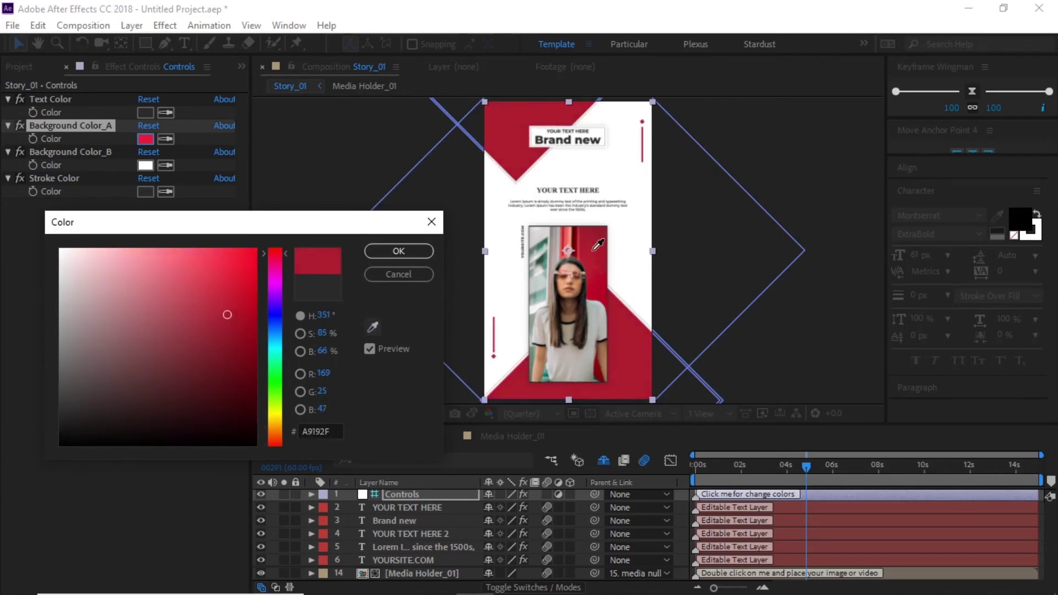
{"action": "left_click", "coordinate": [593, 250]}
{"action": "left_click", "coordinate": [422, 252]}
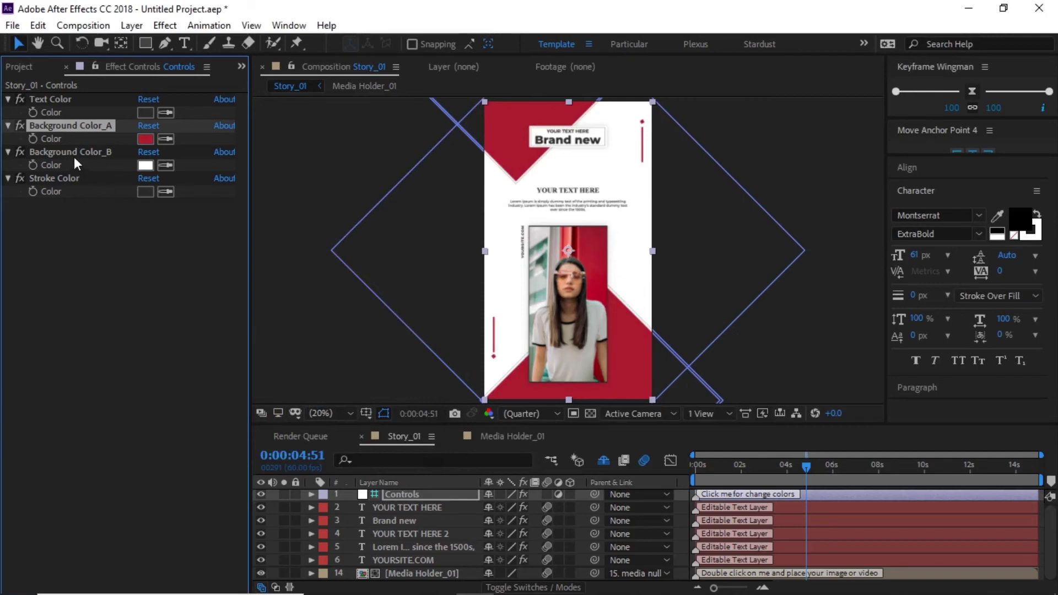
{"action": "left_click", "coordinate": [65, 179]}
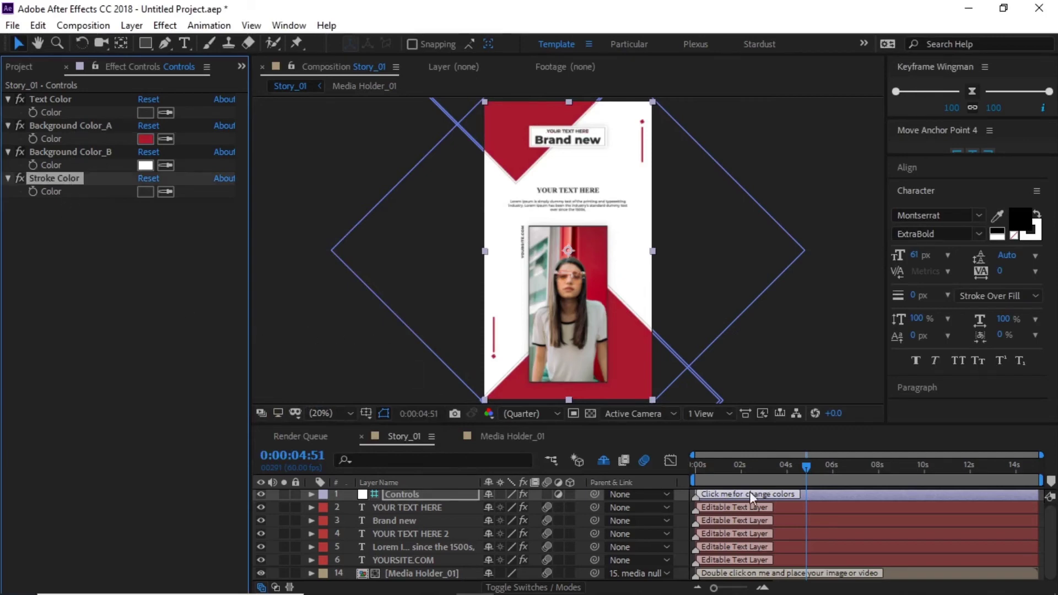
Link Stroke Color to Background Color_A's red and replay the intro to check it.
{"action": "mouse_move", "coordinate": [747, 471]}
{"action": "left_mouse_down"}
{"action": "mouse_move", "coordinate": [715, 477]}
{"action": "mouse_move", "coordinate": [738, 477]}
{"action": "left_mouse_up"}
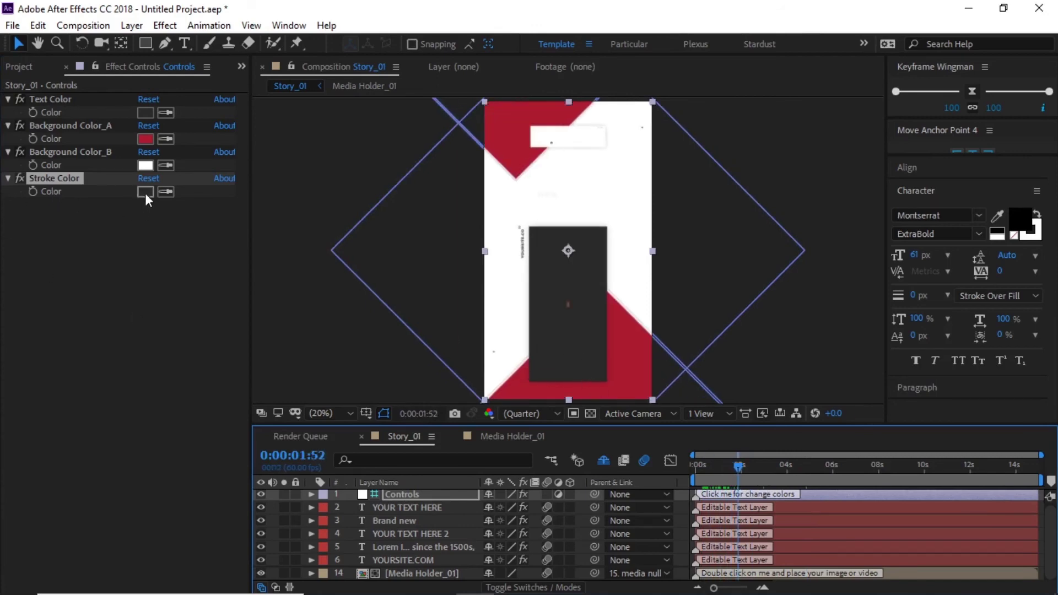
{"action": "left_click", "coordinate": [146, 138]}
{"action": "left_click_drag", "start_coordinate": [702, 463], "coordinate": [823, 475]}
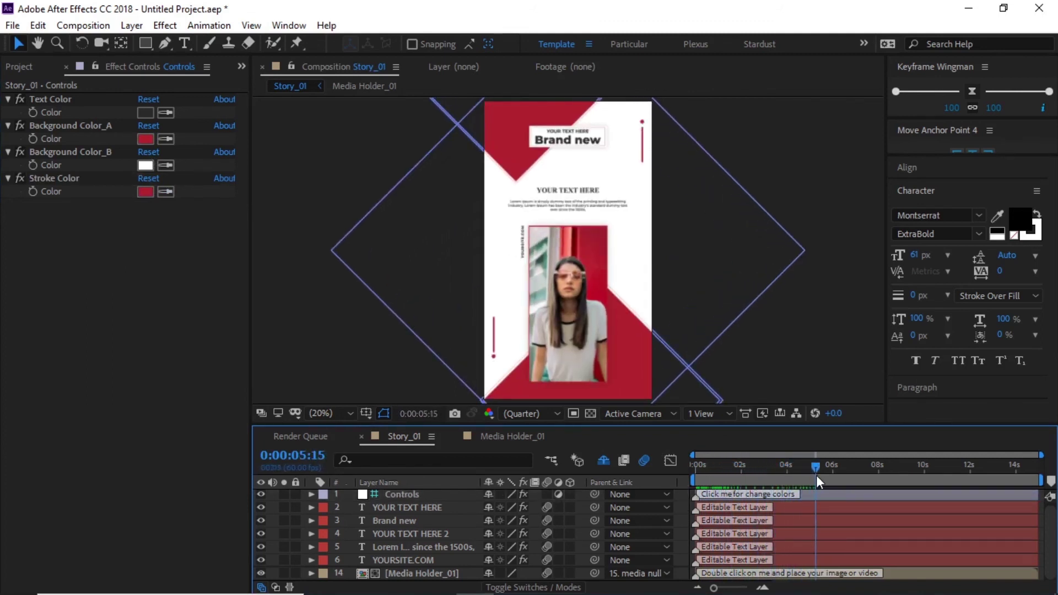